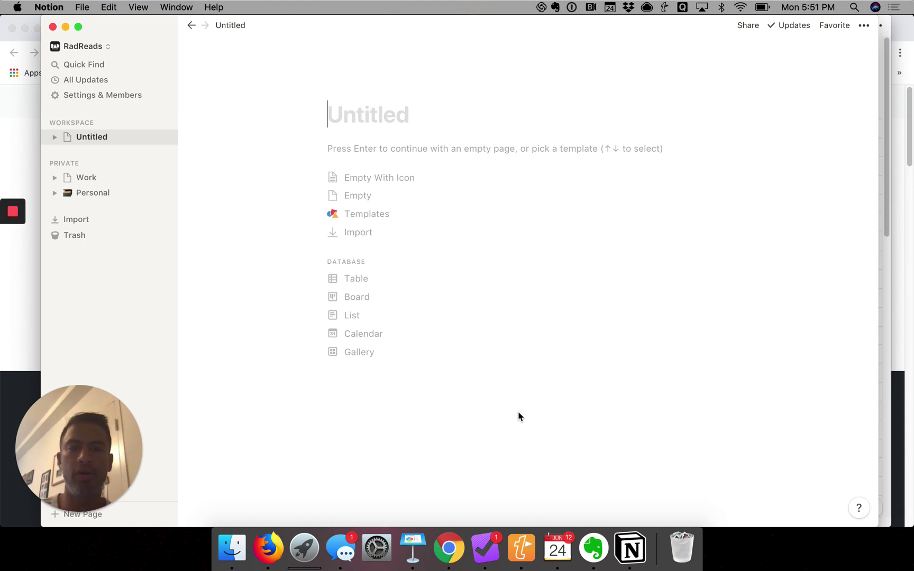
# Switch from the Notion app to the Chrome window showing Makerpad
pyautogui.press('super+Tab')
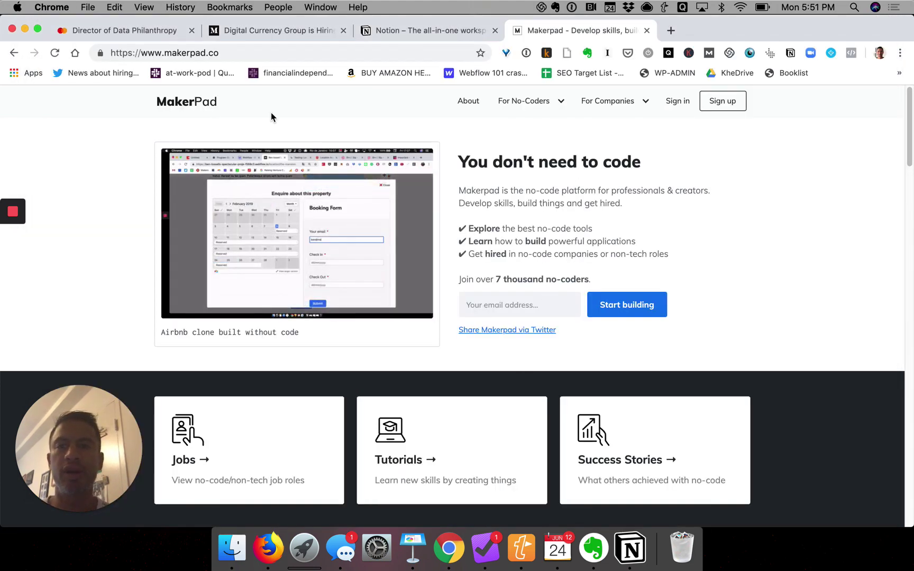
# Bring up the Director of Data Philanthropy job posting tab in Chrome
pyautogui.click(129, 30)
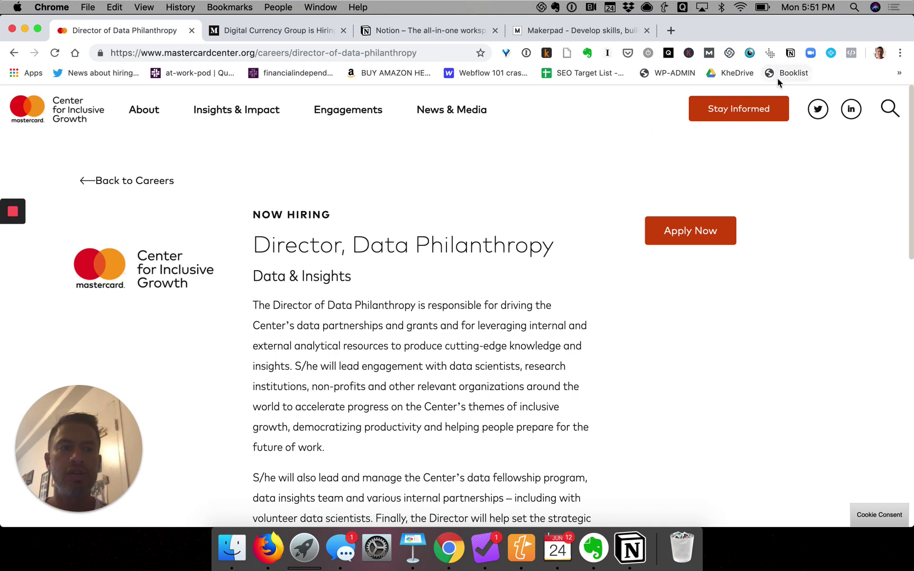
# Start the Save to Notion clipper and choose RadReads as the destination workspace
pyautogui.click(791, 54)
pyautogui.click(791, 53)
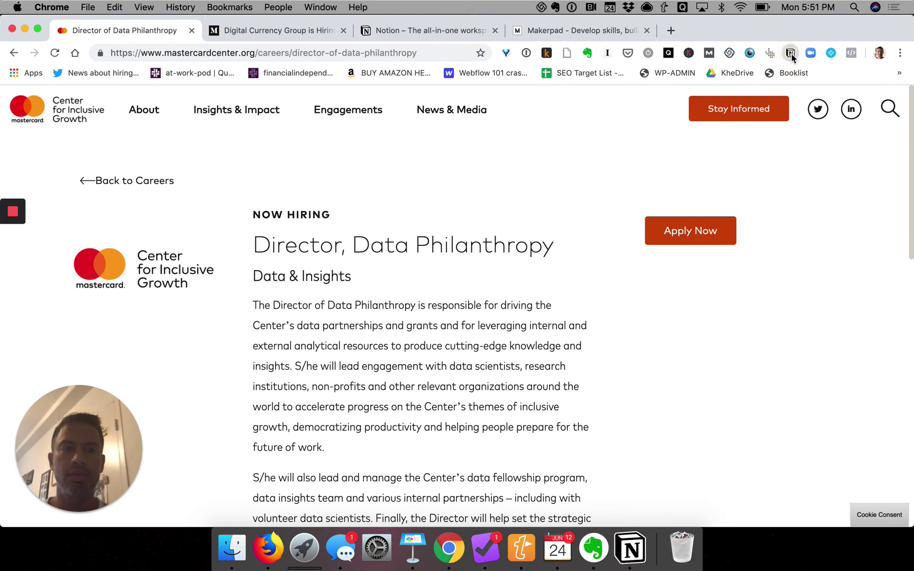
pyautogui.click(791, 54)
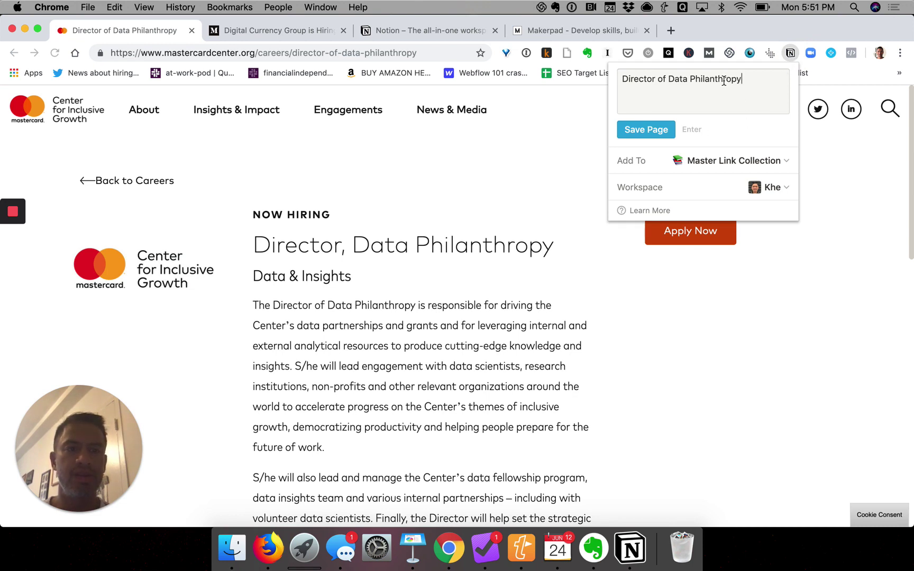
pyautogui.click(726, 190)
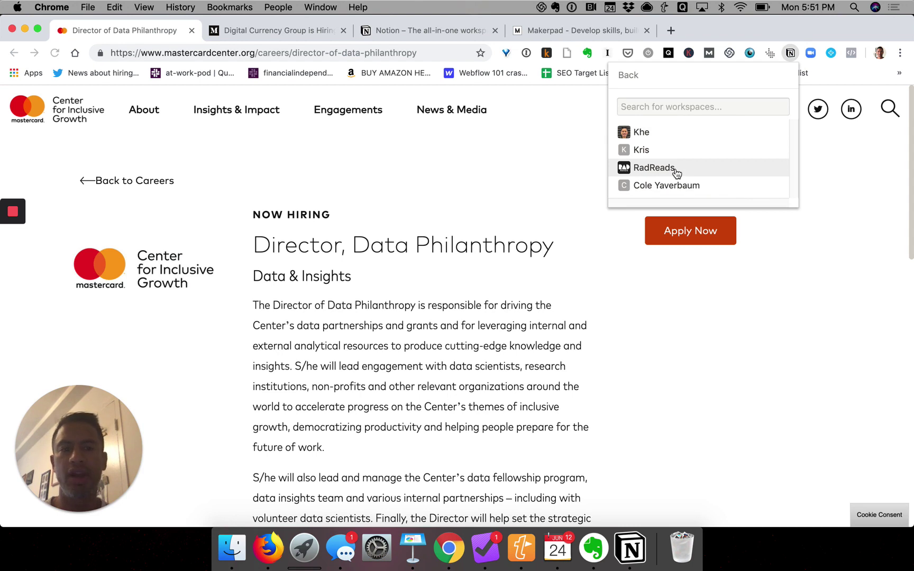
pyautogui.click(676, 173)
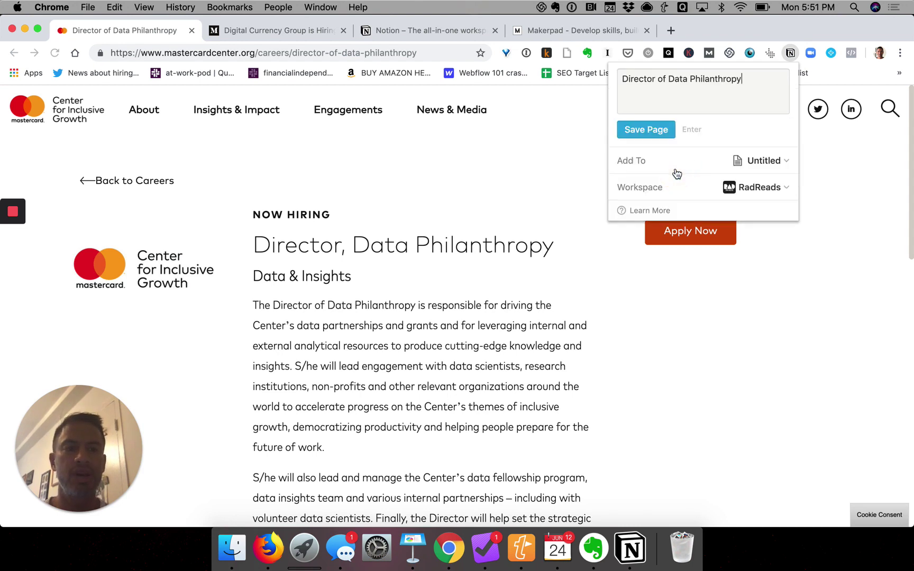
# Save the posting into a new links database and bring the Notion app forward
pyautogui.click(648, 169)
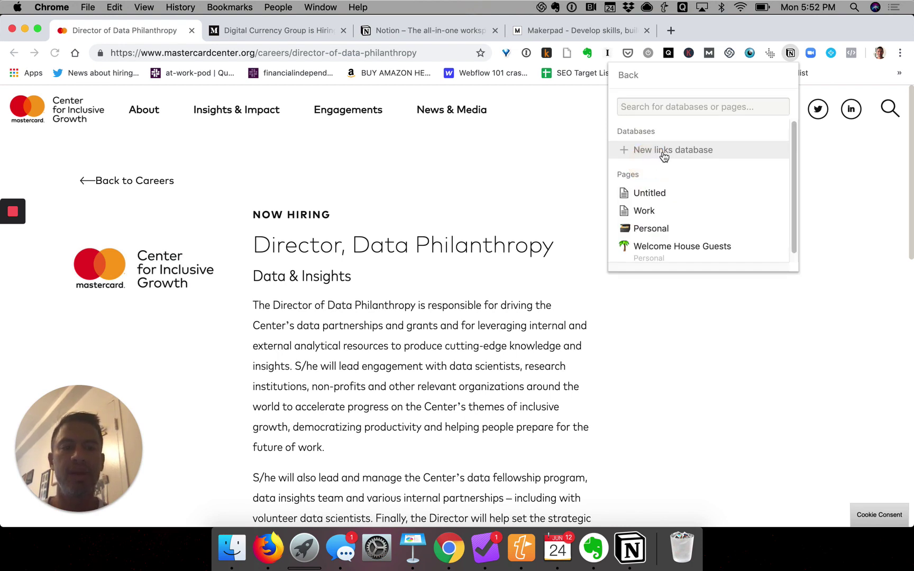
pyautogui.click(664, 151)
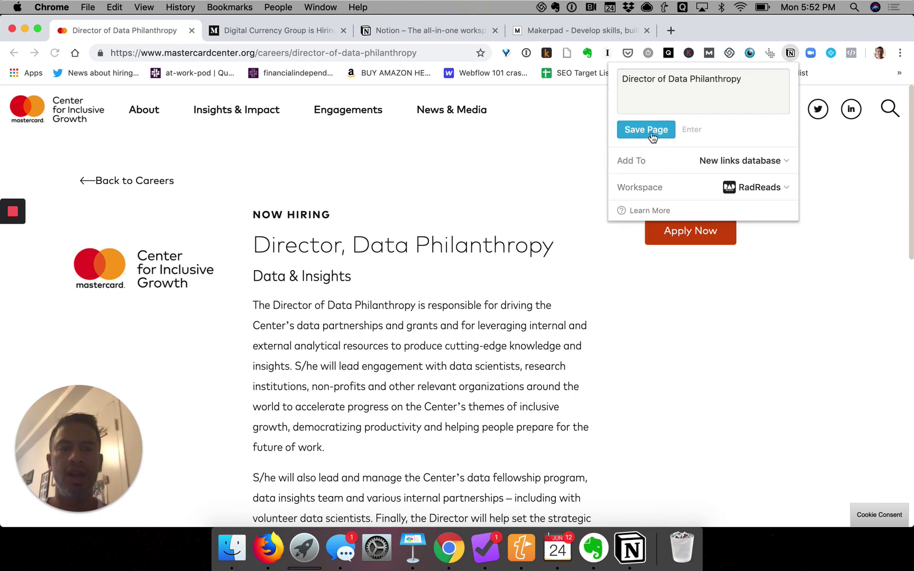
pyautogui.click(651, 135)
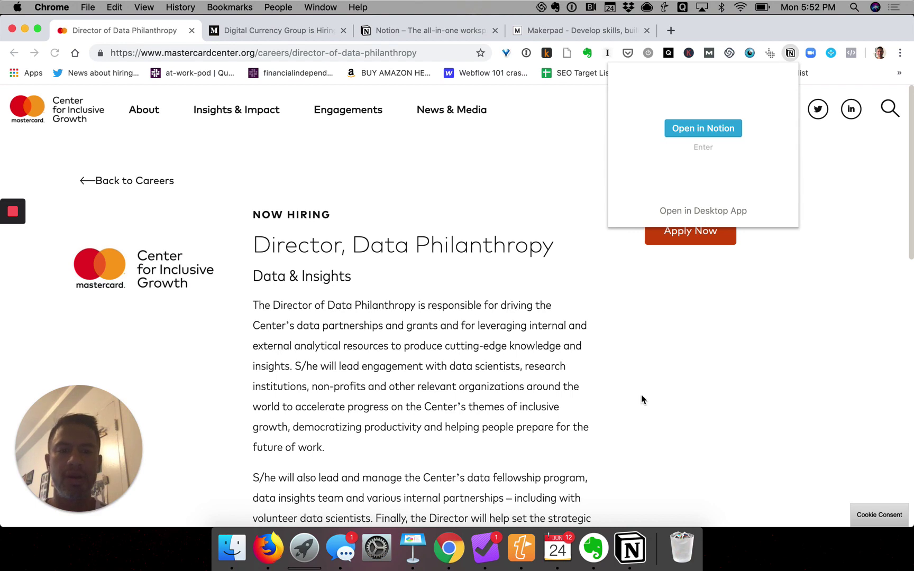
pyautogui.click(631, 549)
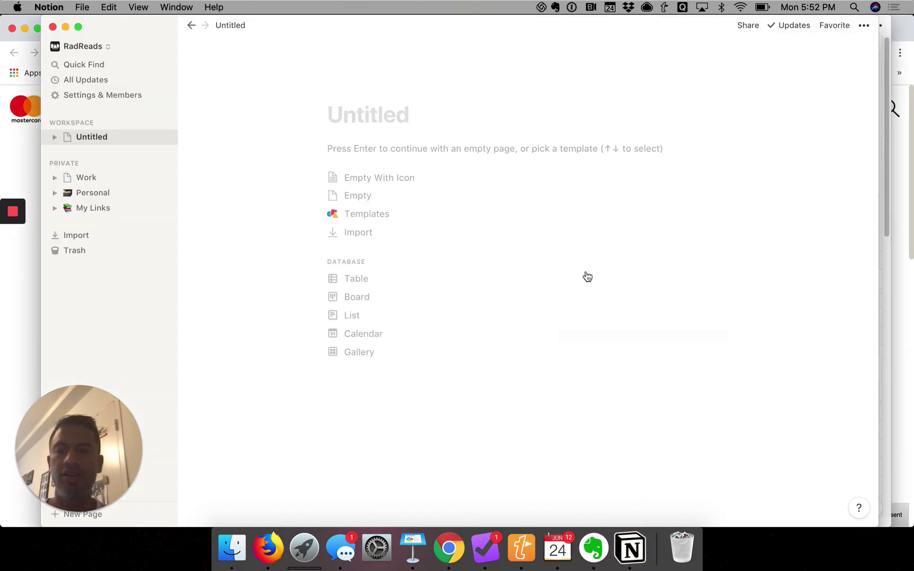
# Open My Links and review the clipped Director of Data Philanthropy entry and its URL property
pyautogui.click(102, 214)
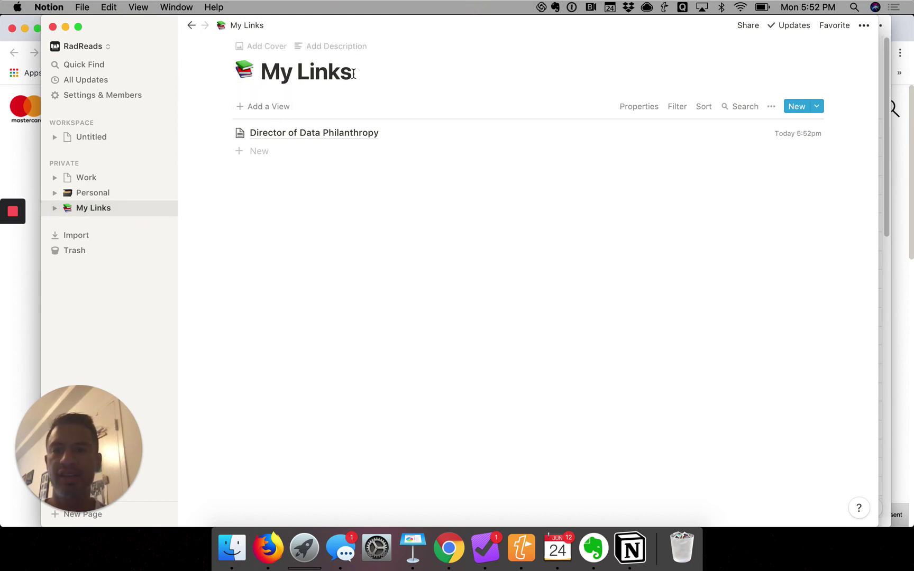
pyautogui.moveTo(314, 132)
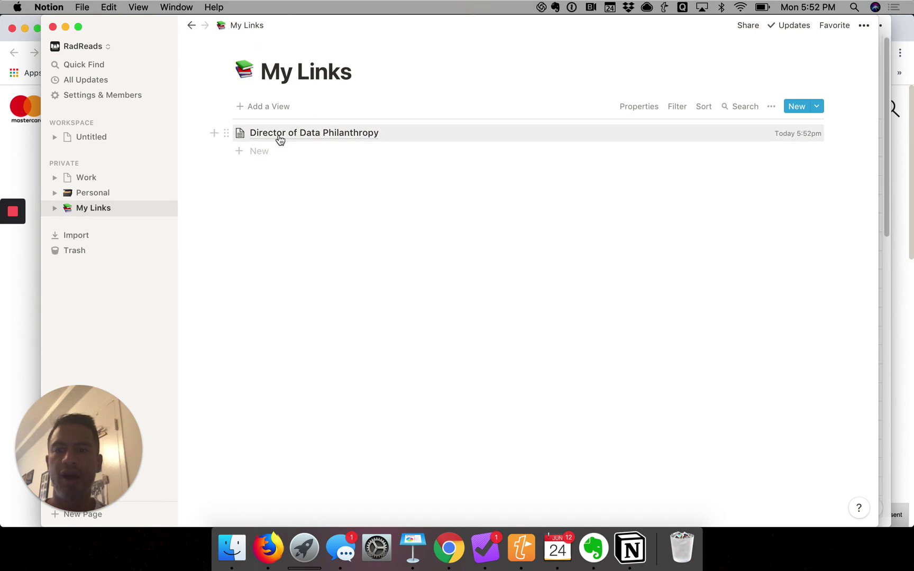
pyautogui.click(328, 136)
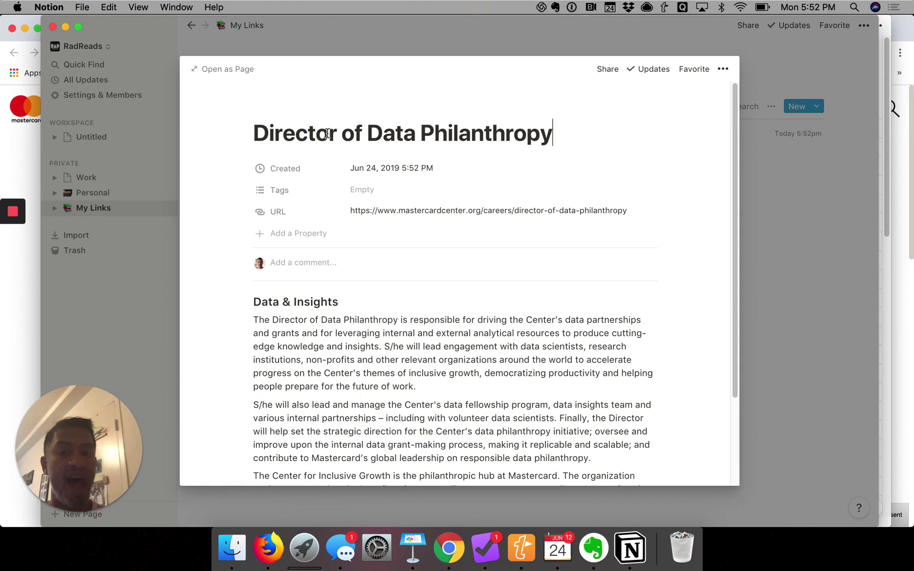
pyautogui.scroll(-1, 372, 122)
pyautogui.scroll(-3, 372, 123)
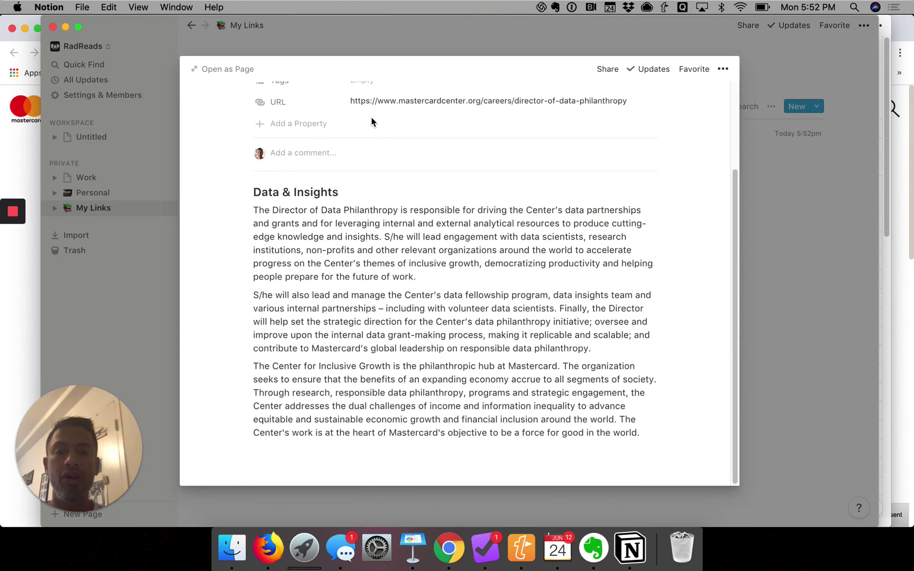
pyautogui.scroll(3, 371, 124)
pyautogui.scroll(1, 372, 123)
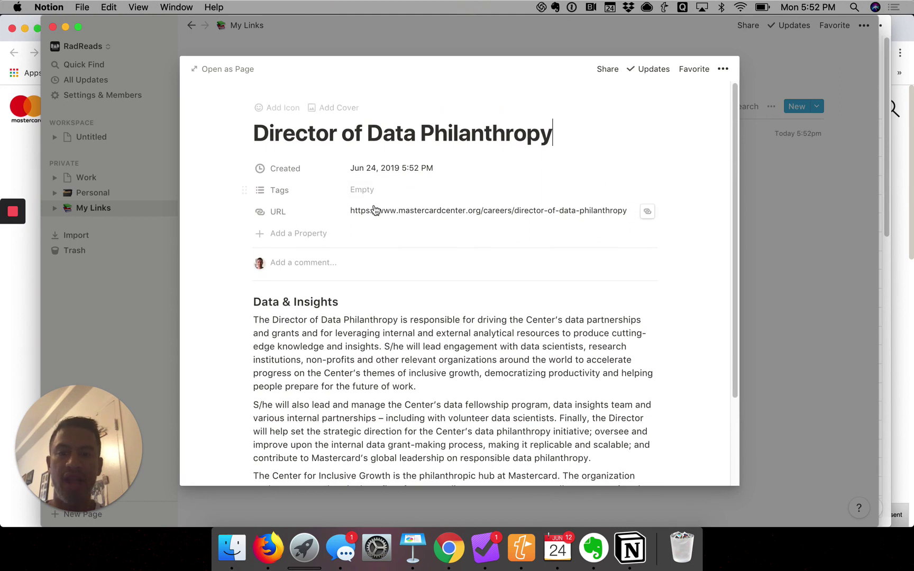
pyautogui.click(295, 214)
pyautogui.click(296, 215)
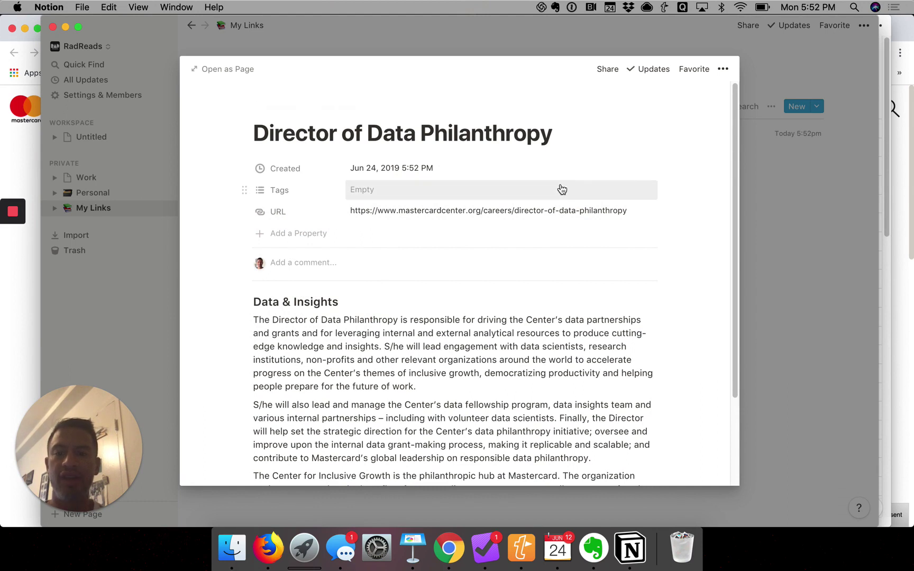
# Rename the My Links database to 'RadJobs Collection' and switch back to Chrome
pyautogui.click(569, 39)
pyautogui.moveTo(305, 72)
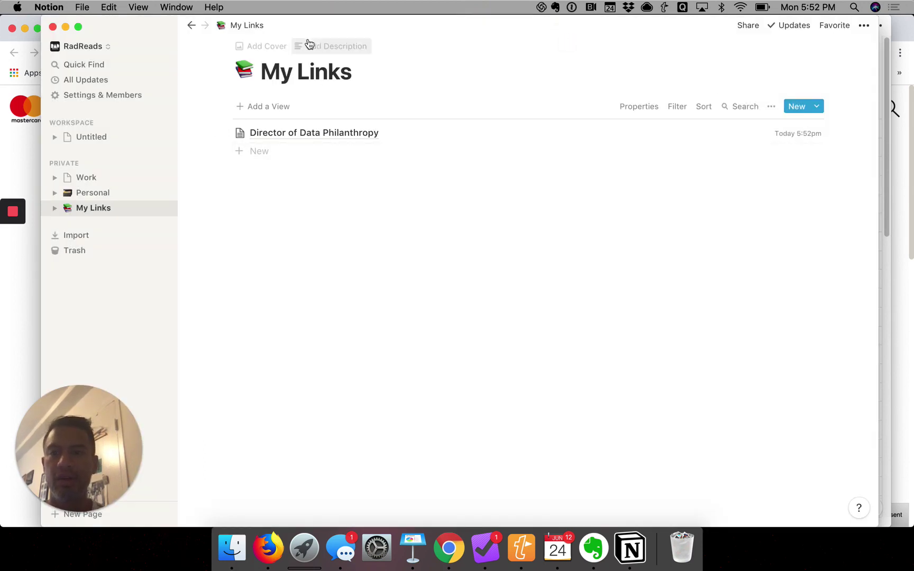
pyautogui.click(326, 73)
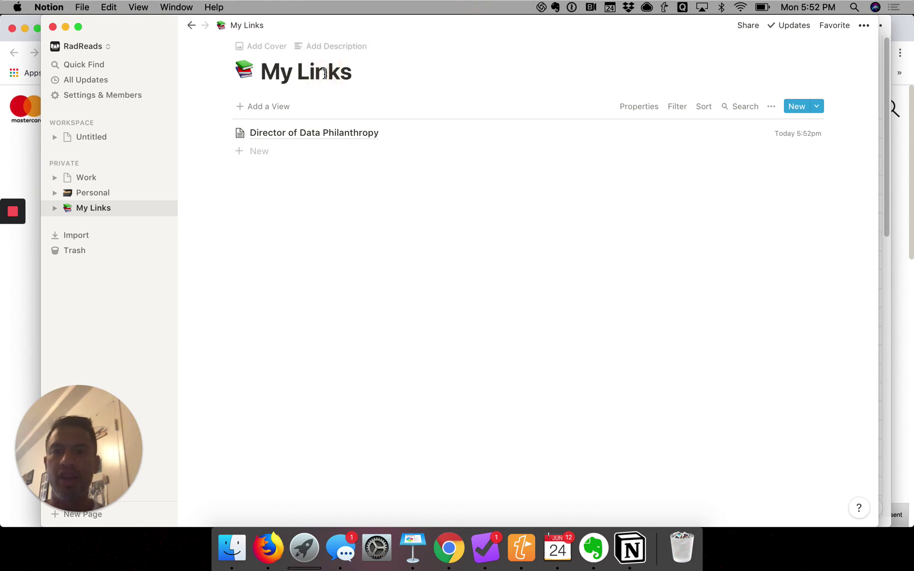
pyautogui.press('BackSpace')
pyautogui.press('BackSpace')
pyautogui.press('BackSpace')
pyautogui.press('BackSpace')
pyautogui.press('BackSpace')
pyautogui.press('BackSpace')
pyautogui.press('BackSpace')
pyautogui.press('BackSpace')
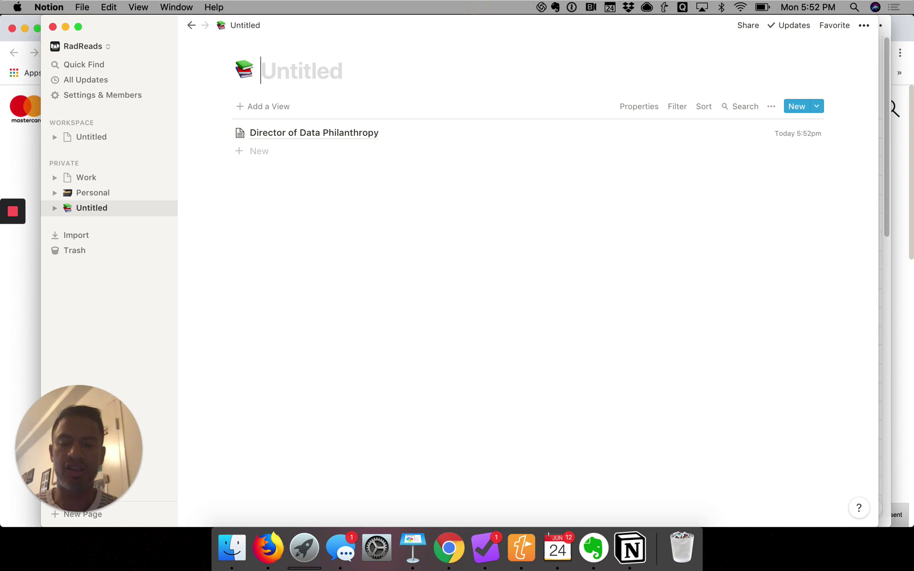
pyautogui.write('RadJobs Collection')
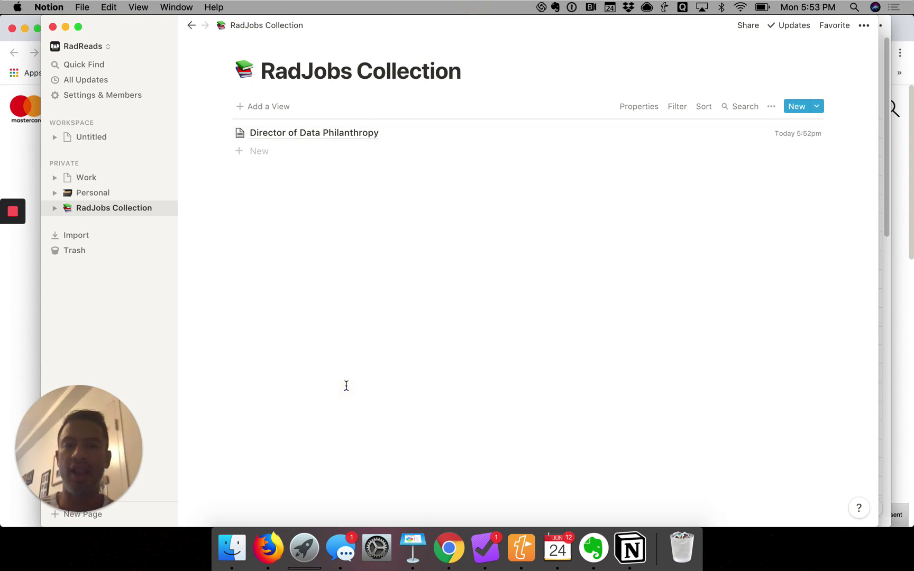
pyautogui.press('super+Tab')
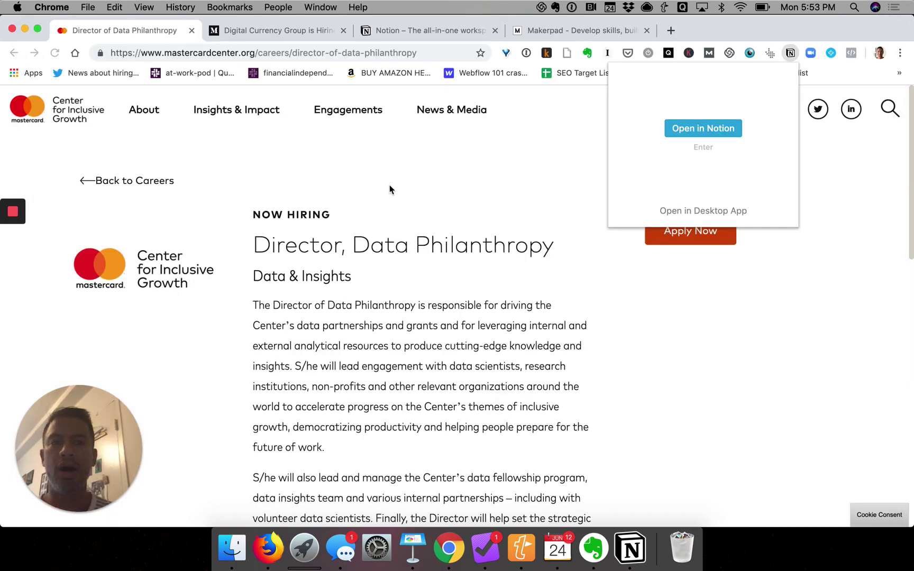
# Start clipping the Digital Currency Group posting and drop ' - Medium' from its title
pyautogui.click(292, 33)
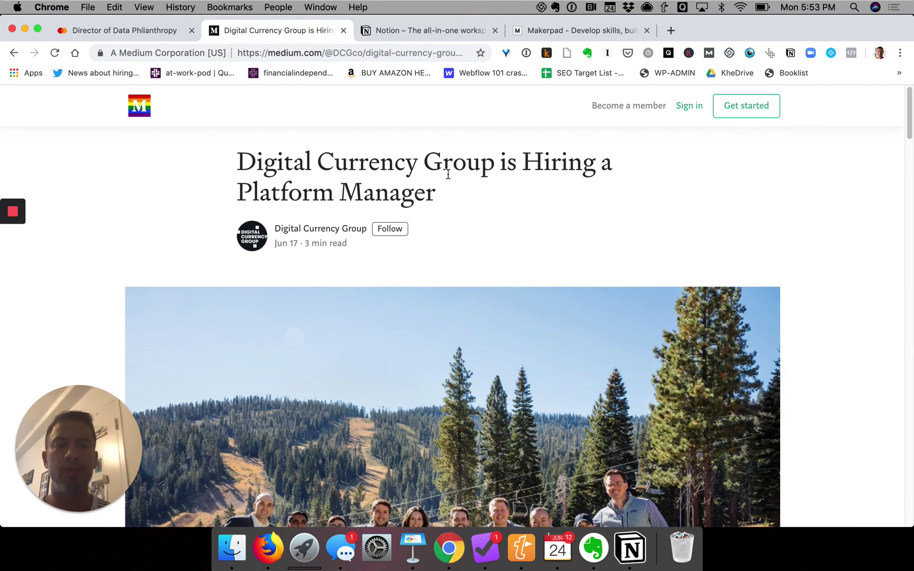
pyautogui.click(791, 57)
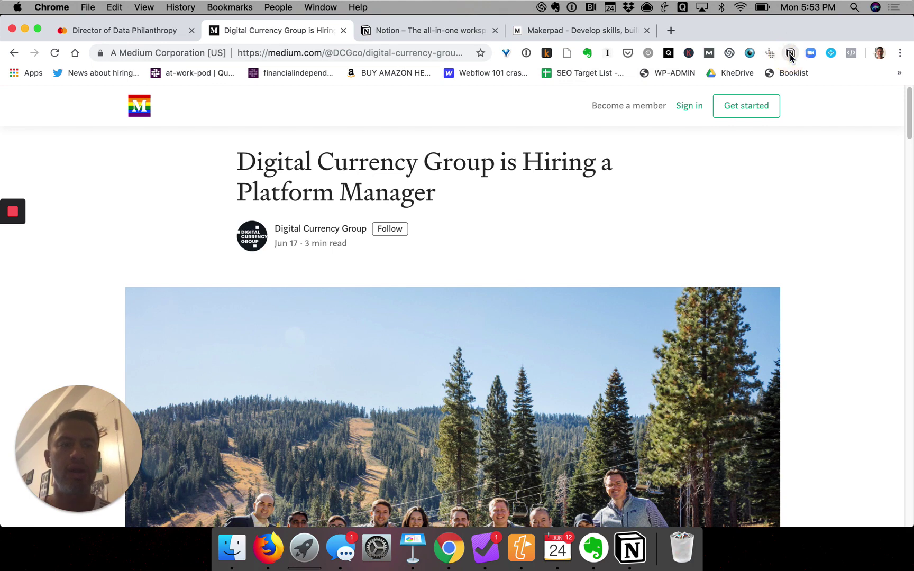
pyautogui.click(791, 57)
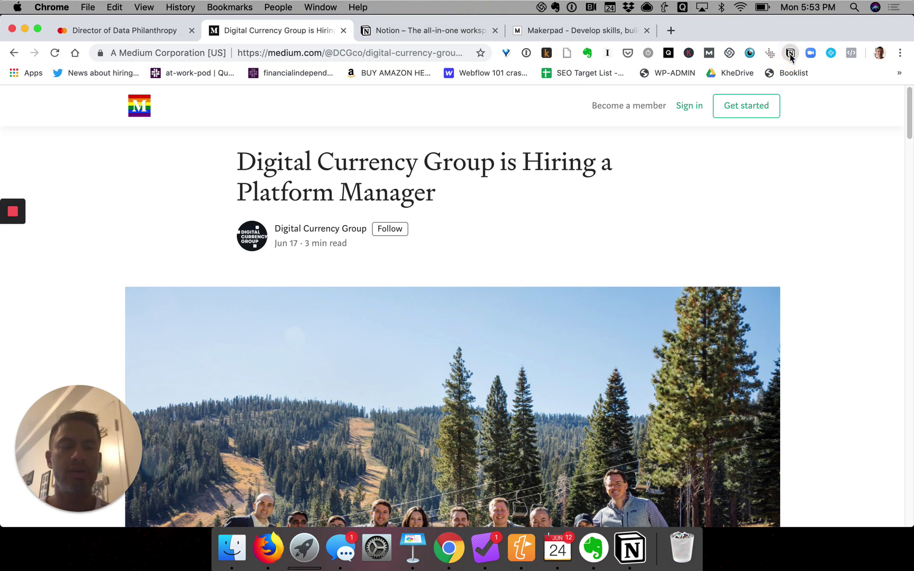
pyautogui.click(791, 57)
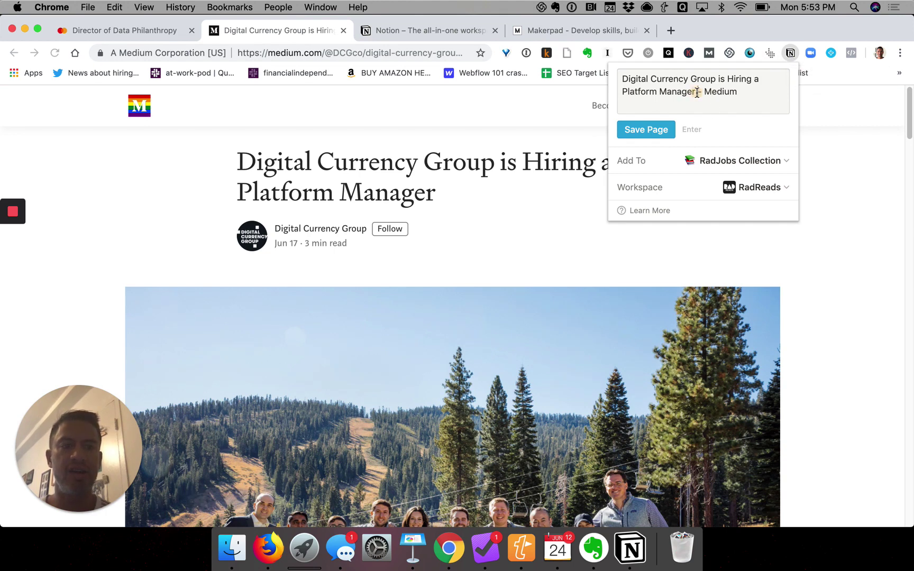
pyautogui.press('BackSpace')
pyautogui.press('BackSpace')
pyautogui.press('BackSpace')
pyautogui.press('BackSpace')
pyautogui.press('BackSpace')
pyautogui.press('BackSpace')
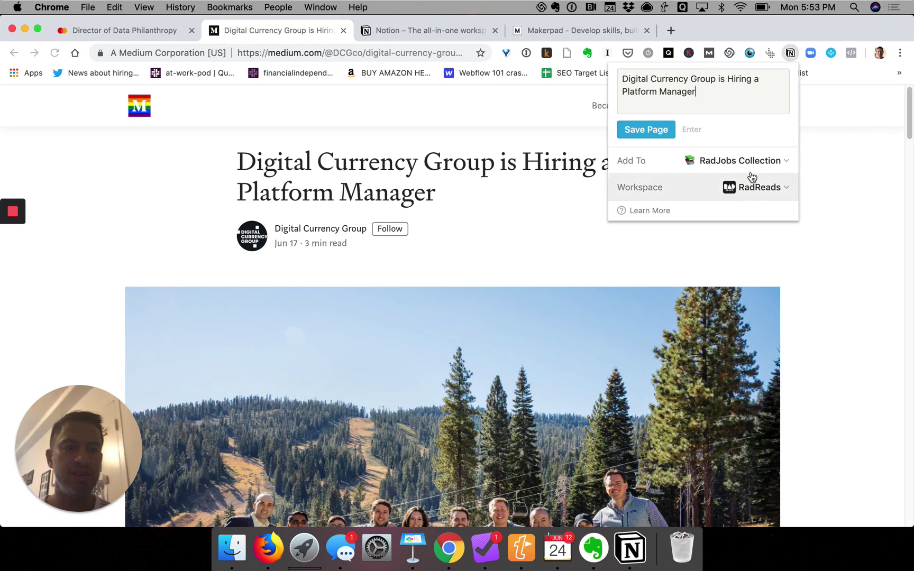
# Save the clip into the RadJobs Collection database
pyautogui.click(689, 167)
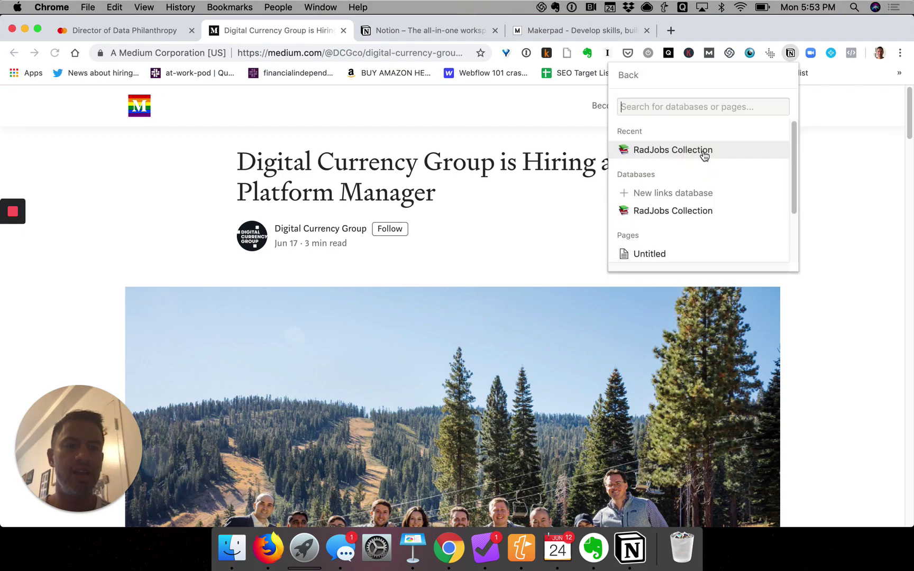
pyautogui.click(704, 156)
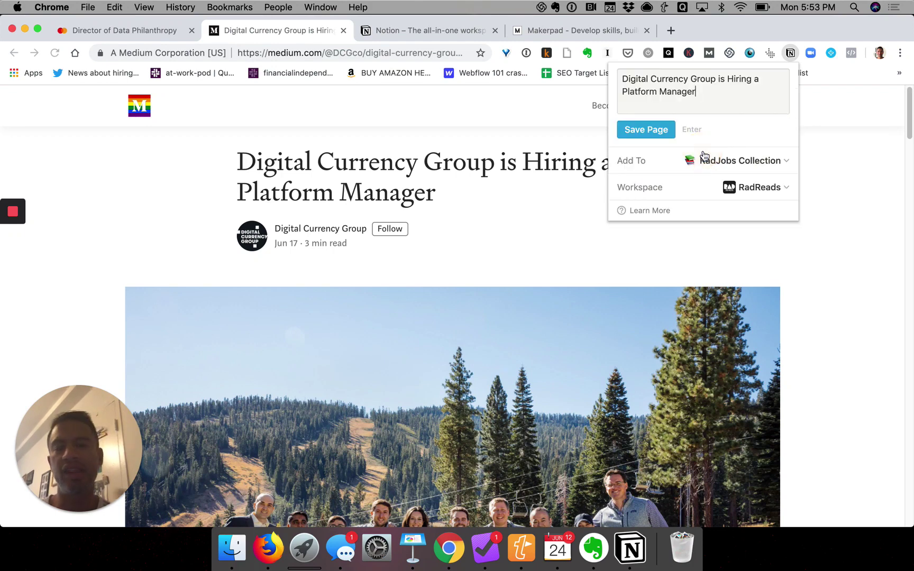
pyautogui.click(644, 132)
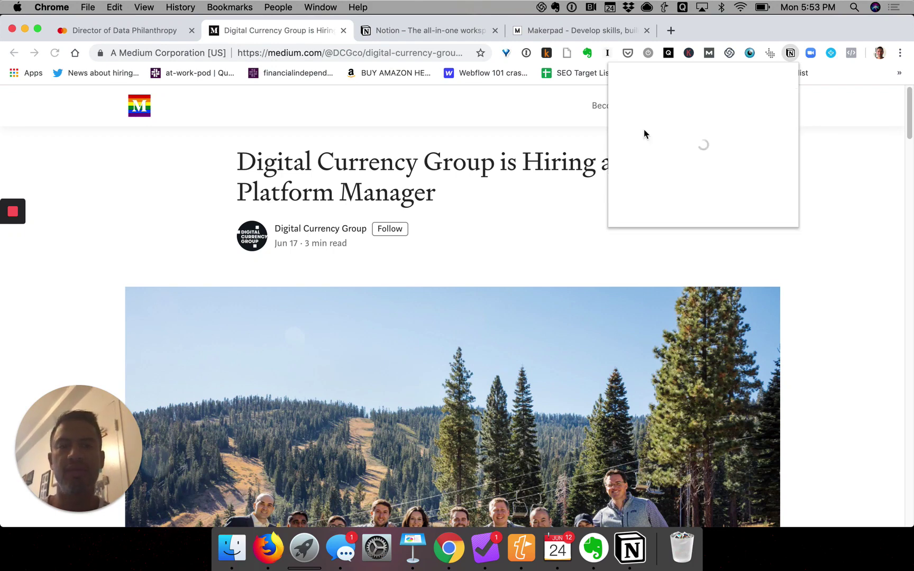
pyautogui.scroll(-3, 548, 297)
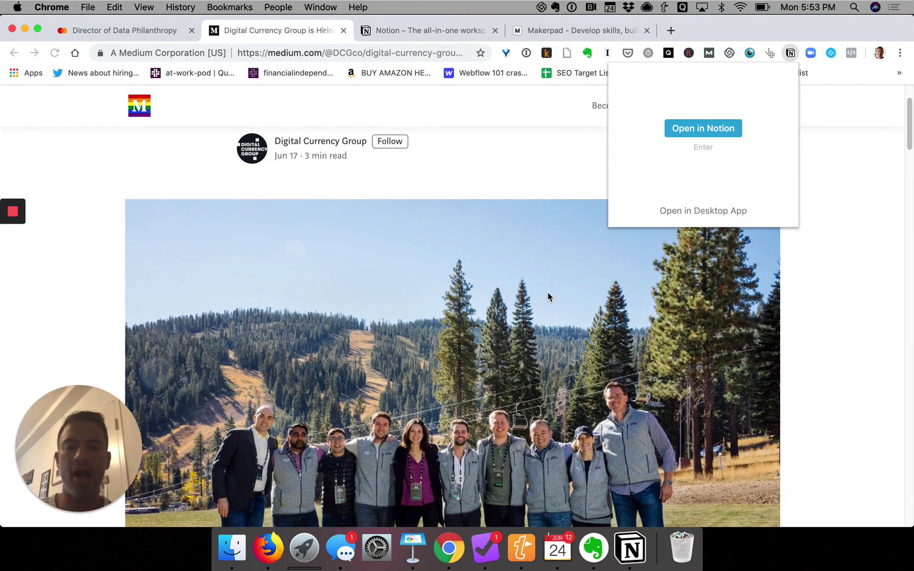
# View the saved Digital Currency Group entry in Notion, preview its clipped article, then close the preview
pyautogui.click(546, 192)
pyautogui.press('super+Tab')
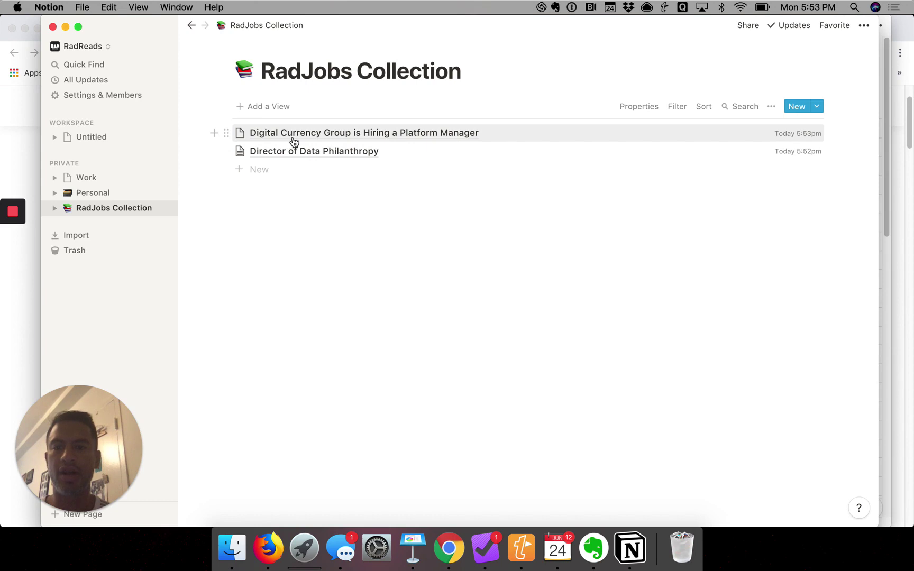
pyautogui.click(294, 142)
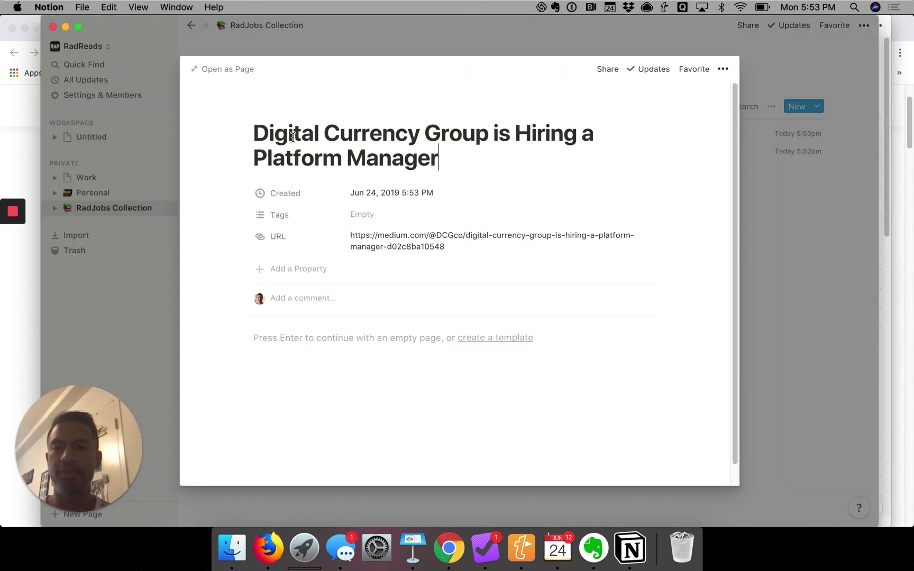
pyautogui.scroll(-1, 387, 240)
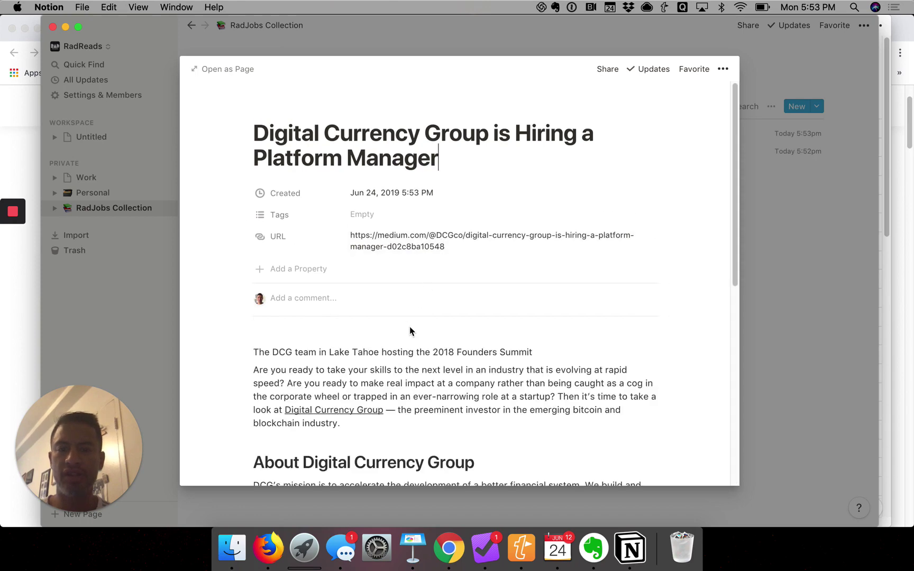
pyautogui.scroll(-1, 409, 333)
pyautogui.scroll(-3, 409, 333)
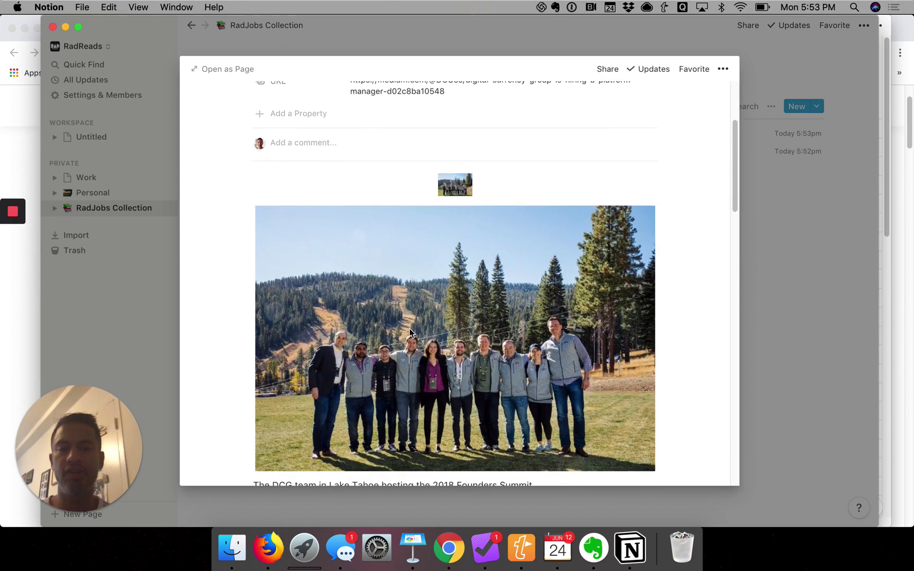
pyautogui.scroll(-2, 410, 333)
pyautogui.scroll(-3, 409, 334)
pyautogui.scroll(-7, 409, 333)
pyautogui.scroll(-9, 409, 333)
pyautogui.scroll(-4, 409, 333)
pyautogui.scroll(-9, 409, 331)
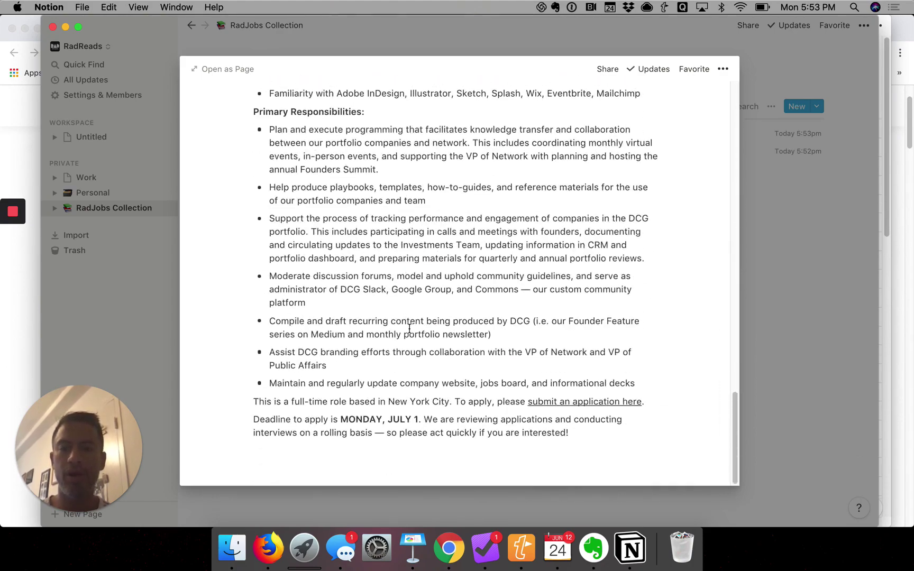
pyautogui.scroll(12, 410, 328)
pyautogui.scroll(10, 409, 329)
pyautogui.scroll(10, 410, 328)
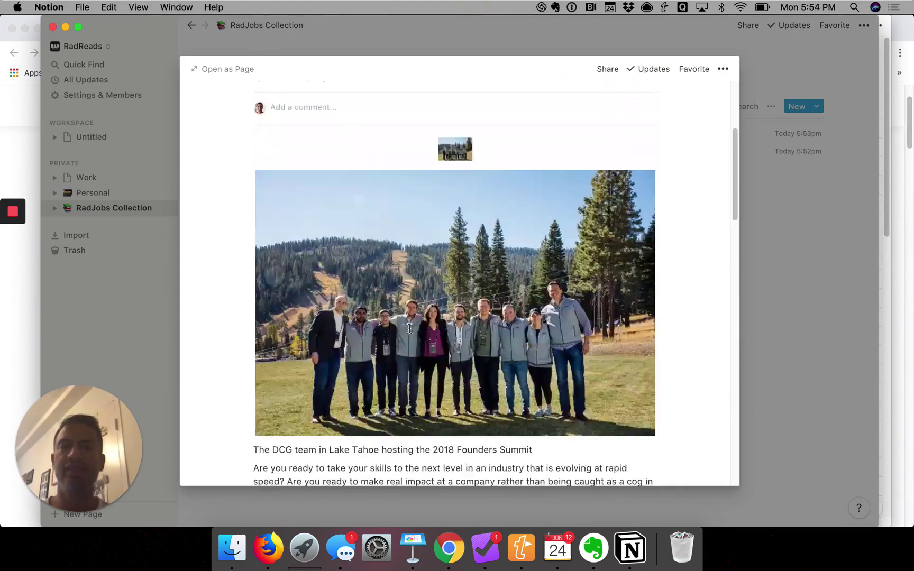
pyautogui.scroll(7, 599, 258)
pyautogui.click(802, 248)
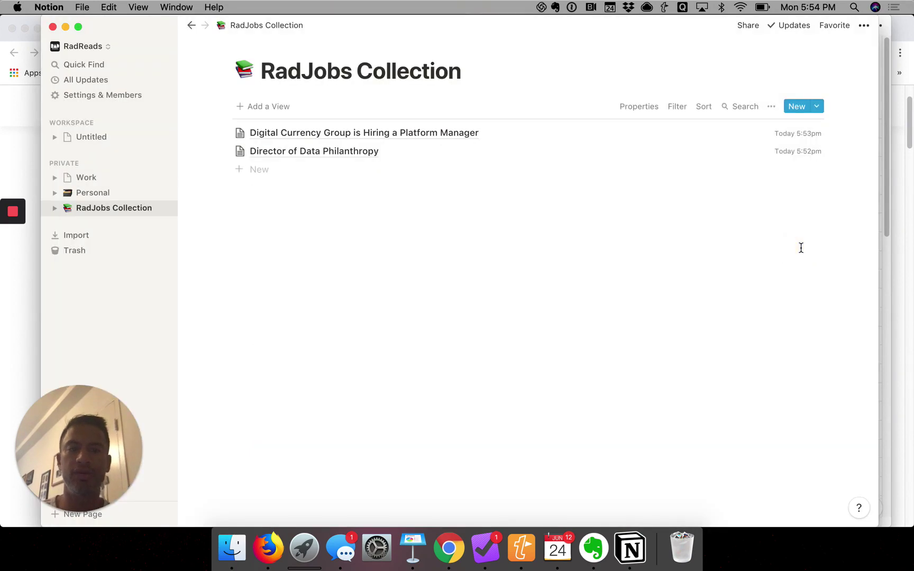
# Clip the Account Executive @ Notion job page into RadJobs Collection
pyautogui.press('super+Tab')
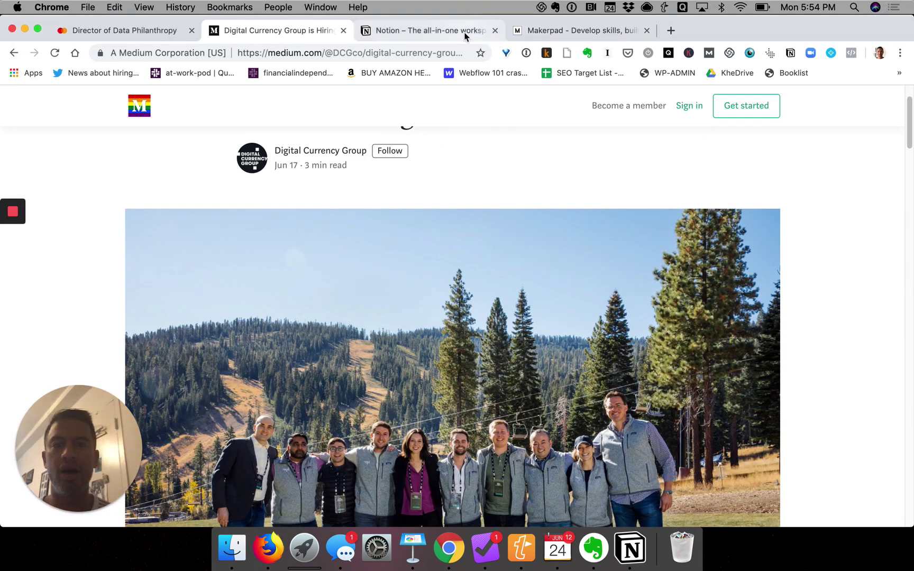
pyautogui.click(465, 31)
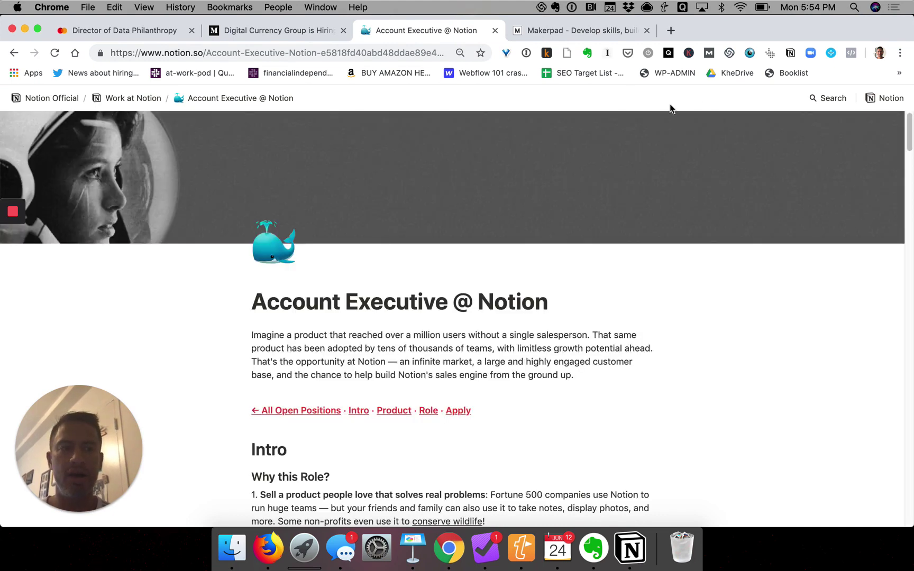
pyautogui.click(791, 53)
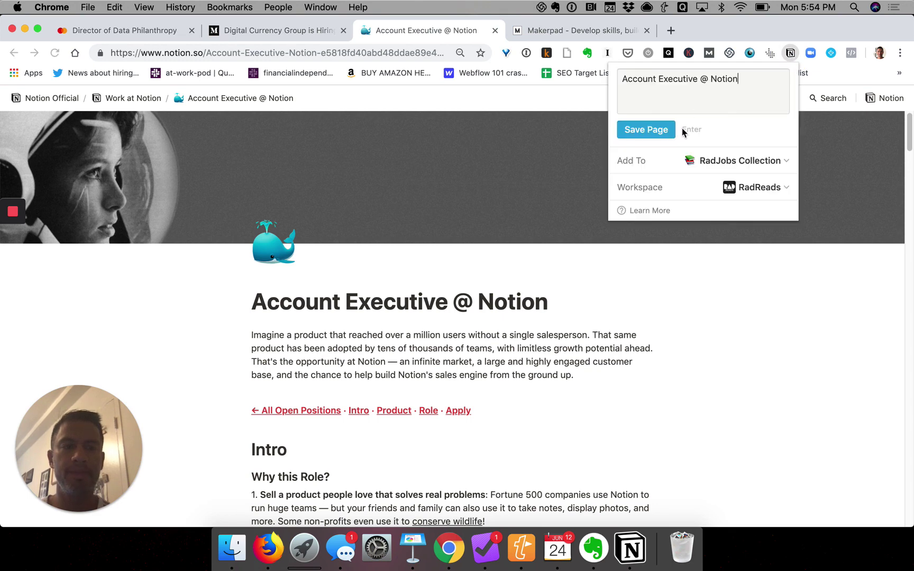
pyautogui.click(665, 136)
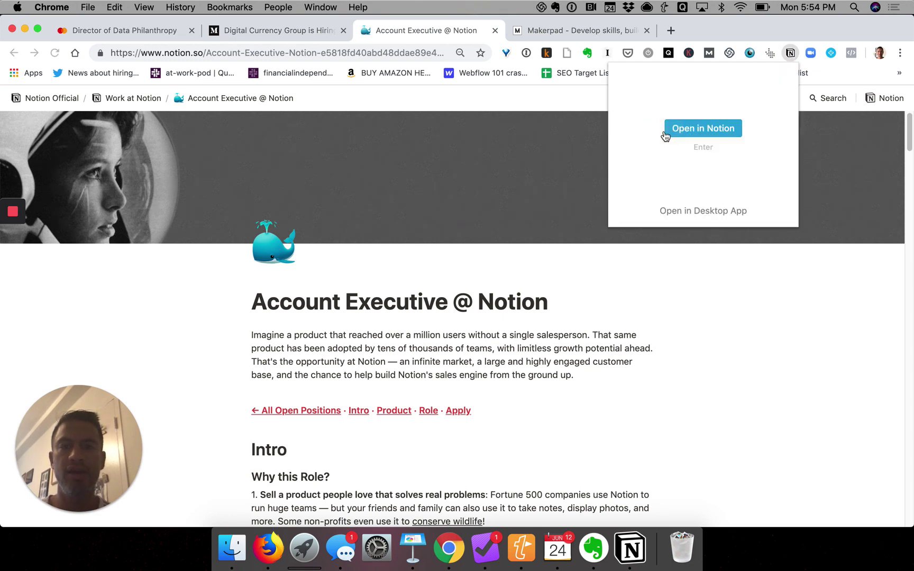
# Close the Makerpad tab in Chrome
pyautogui.click(555, 32)
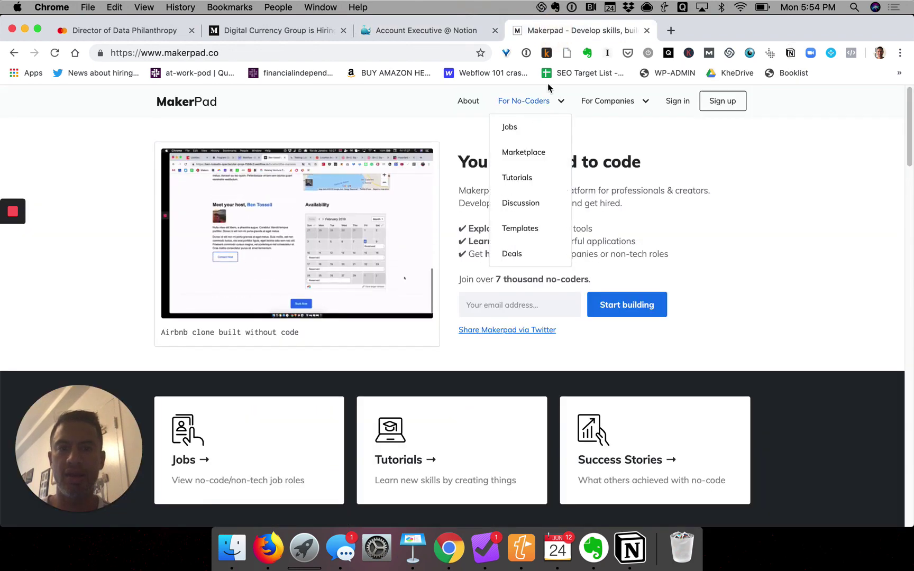
pyautogui.click(647, 30)
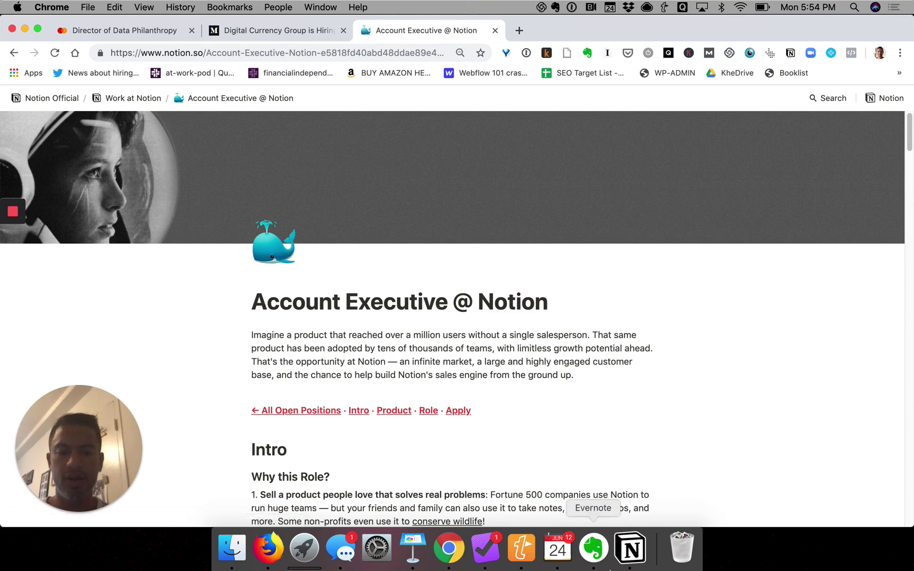
# Bring Notion forward to show RadJobs Collection with its three job entries
pyautogui.click(637, 562)
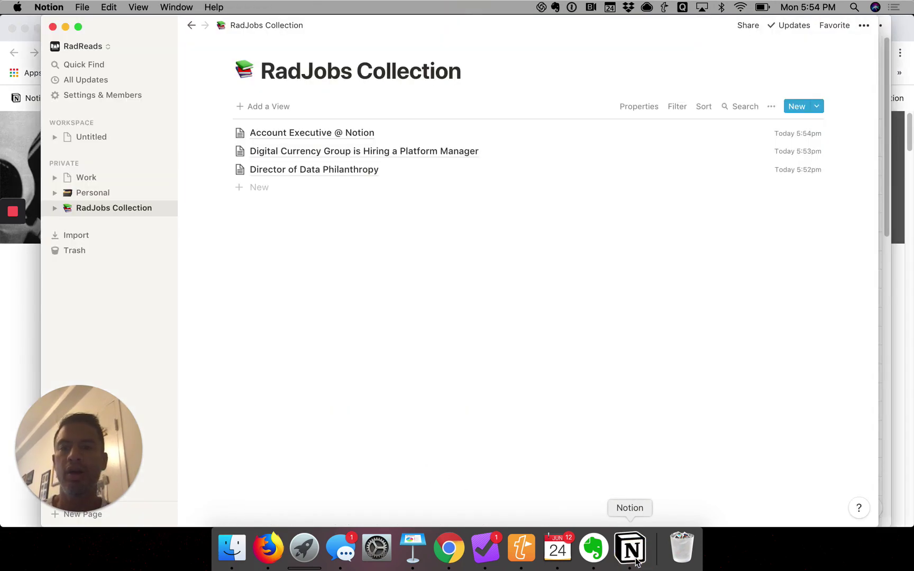